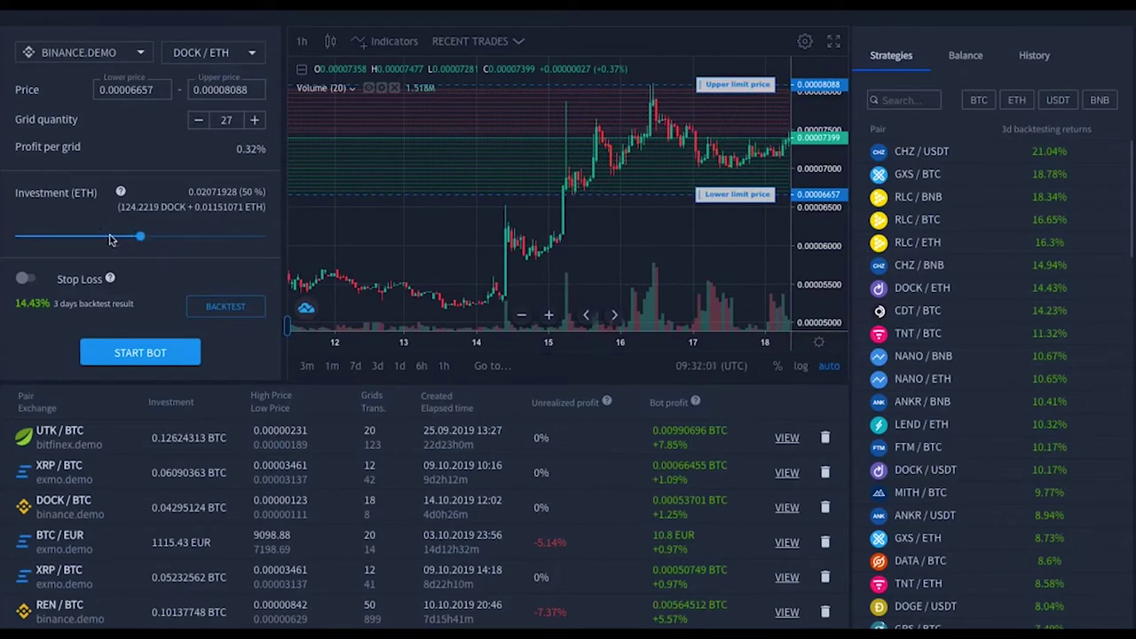
Step: Lower the DOCK/ETH investment to about 34% (0.01408911 ETH) and filter the strategies to BTC pairs
left_click_drag(140, 240, 99, 236)
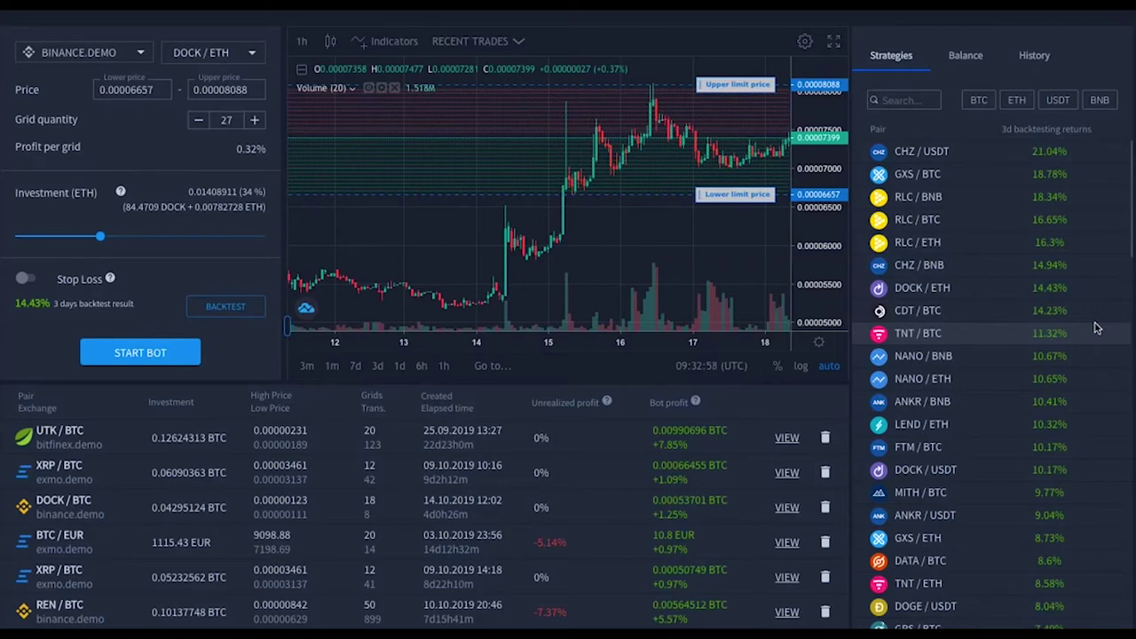
left_click(978, 100)
Step: Load MITH/BTC, briefly compare TNT/BTC and FTM/BTC, then return to MITH/BTC
left_click(917, 266)
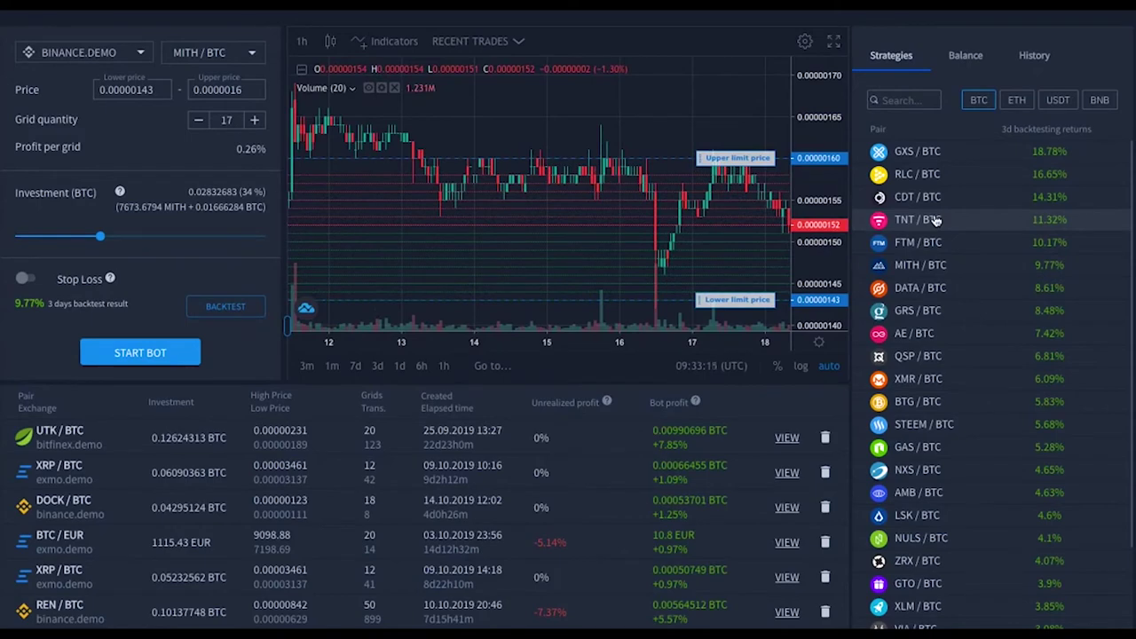
left_click(935, 220)
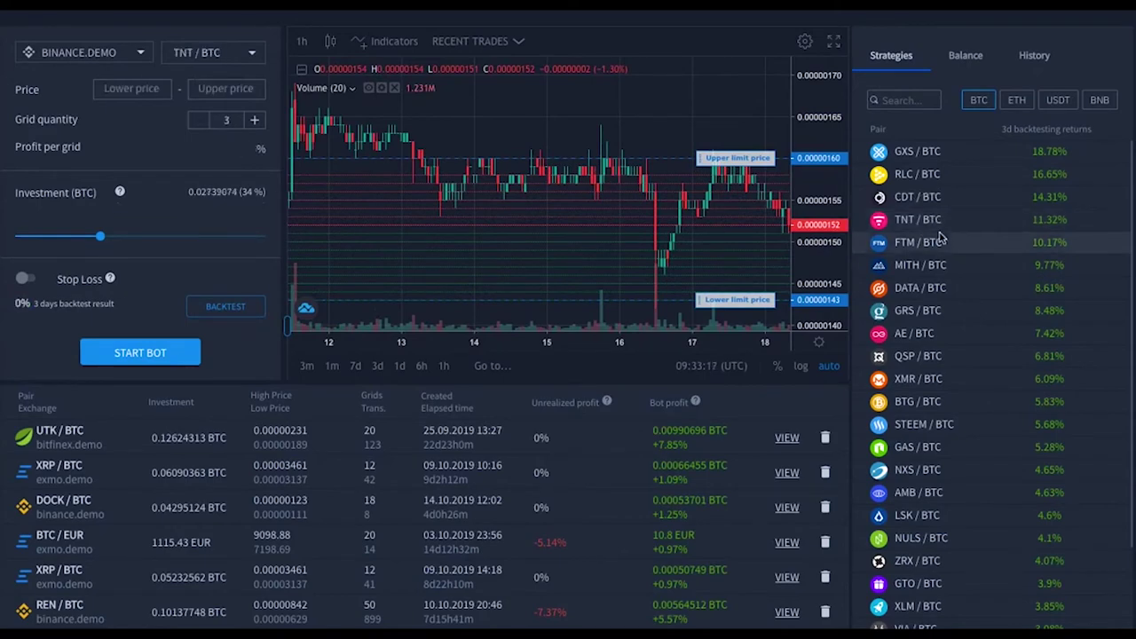
scroll(545, 168, "down", 2)
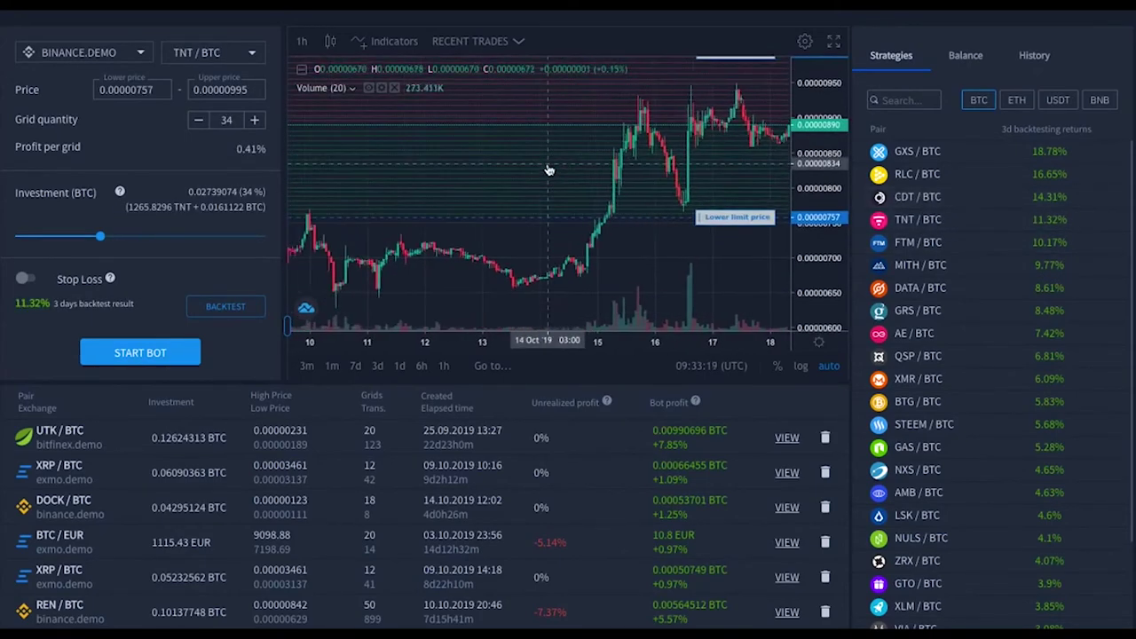
scroll(616, 200, "down", 2)
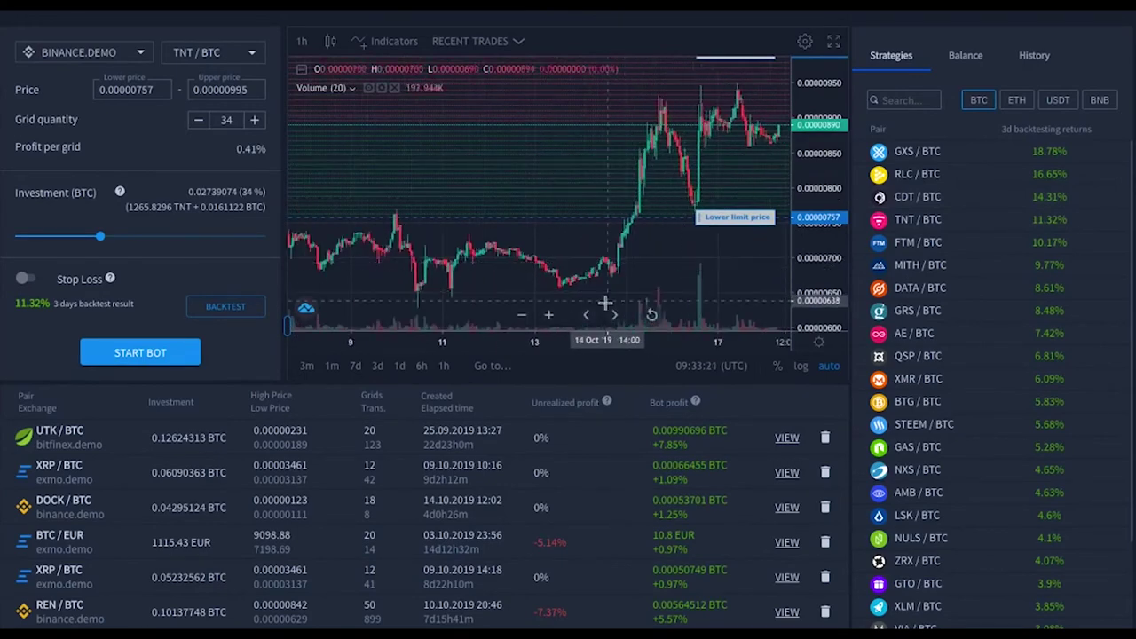
left_click(520, 318)
left_click(521, 318)
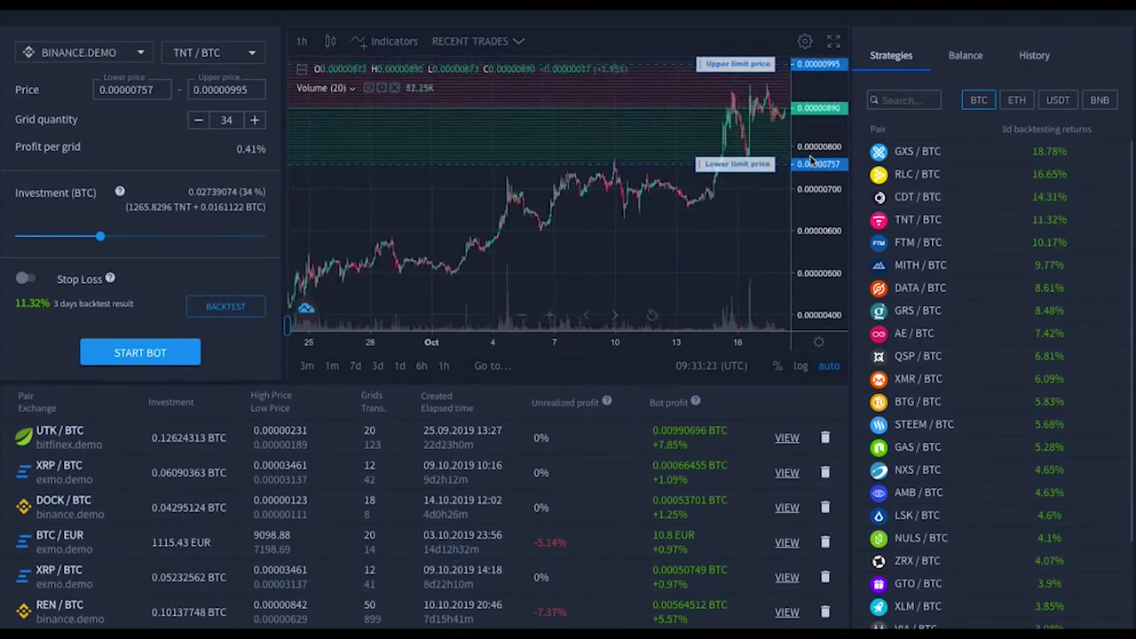
left_click(931, 245)
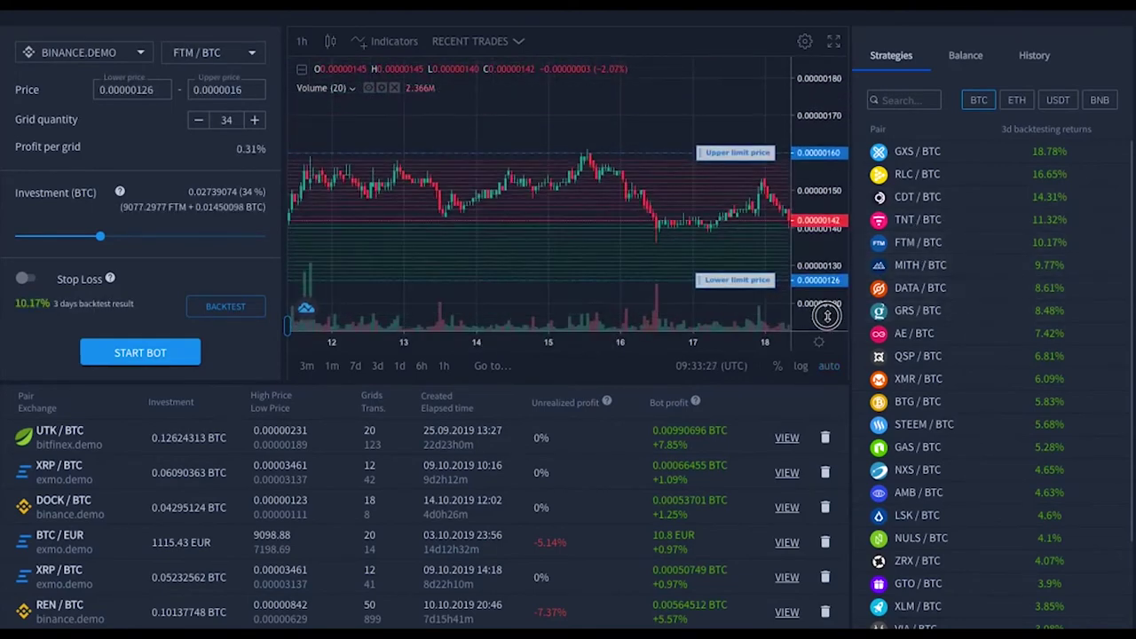
left_click(929, 264)
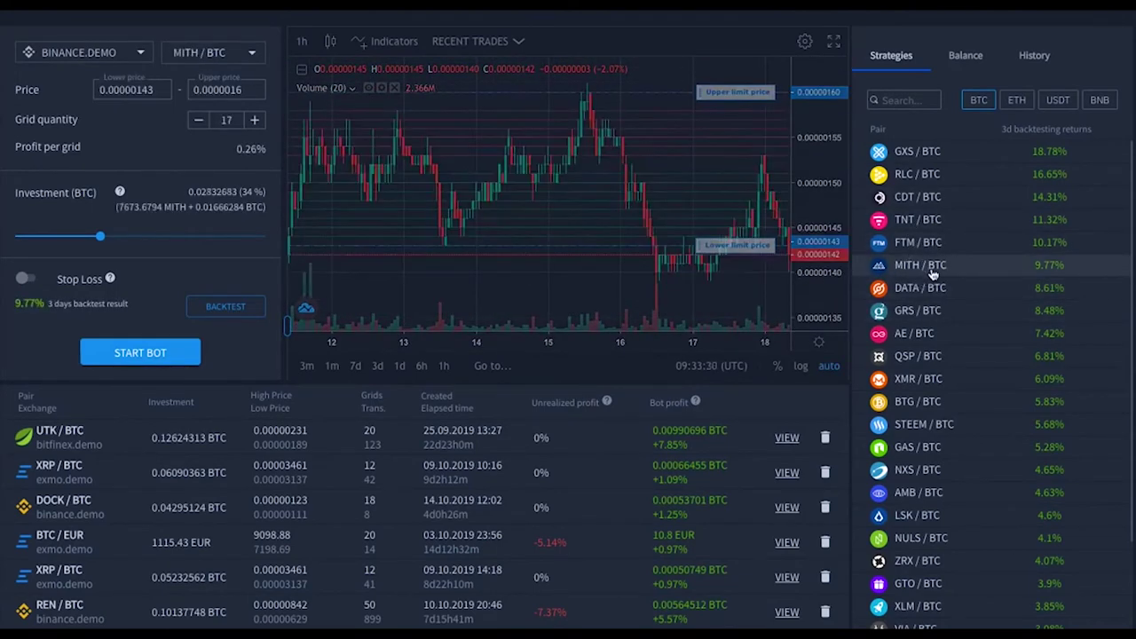
scroll(524, 268, "down", 3)
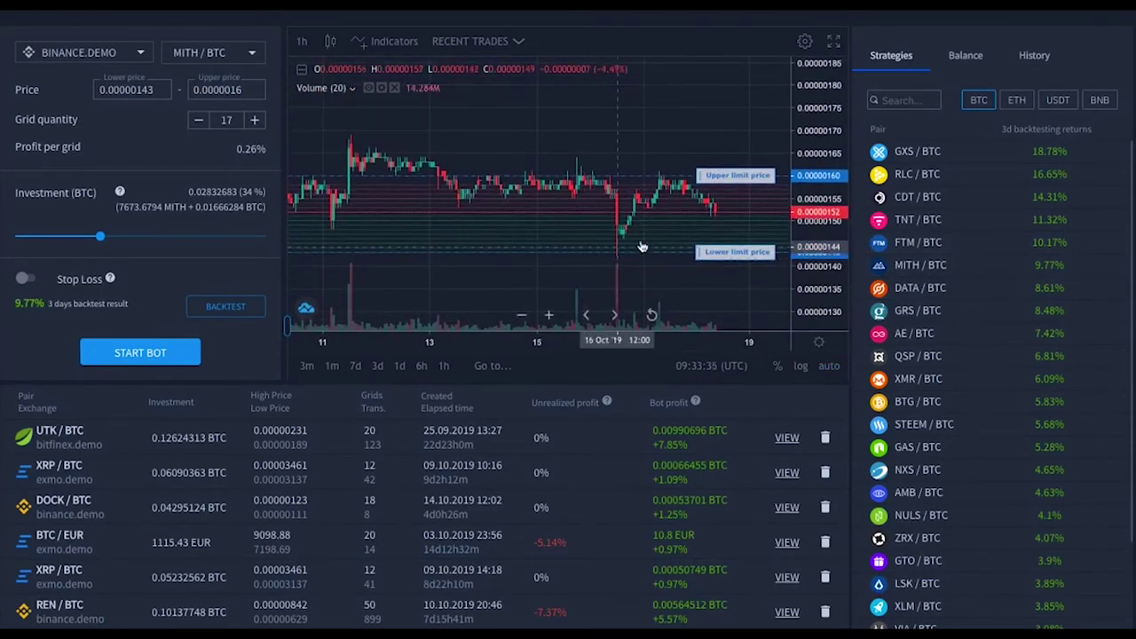
Step: Widen the grid limits to roughly 0.00000170 upper and 0.00000141 lower
left_click(731, 177)
left_click_drag(731, 177, 732, 131)
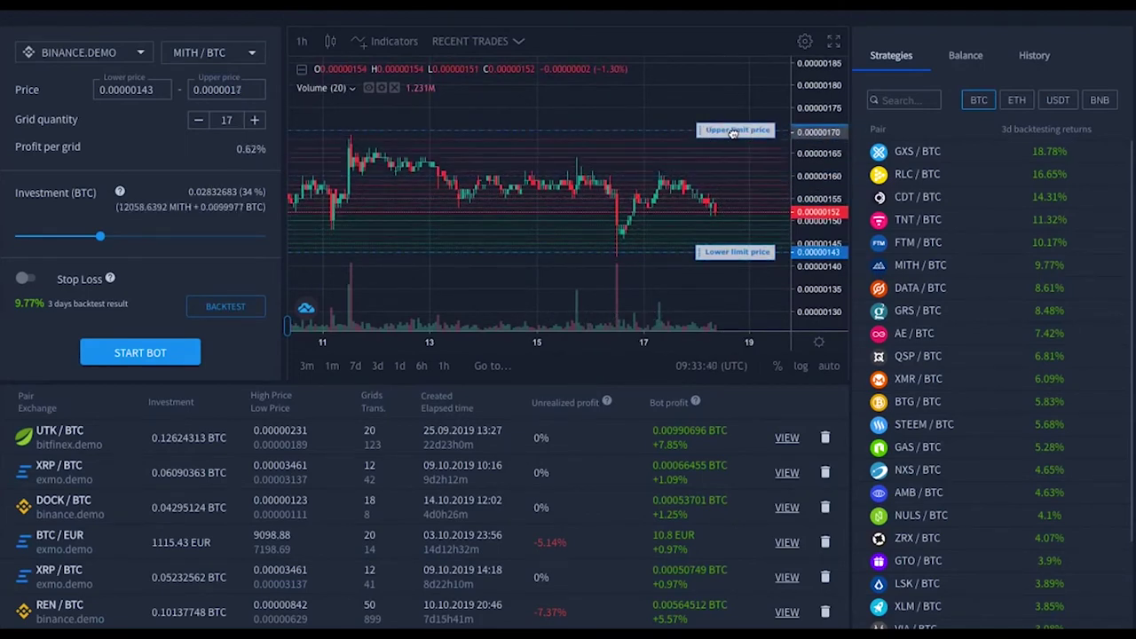
left_click(197, 94)
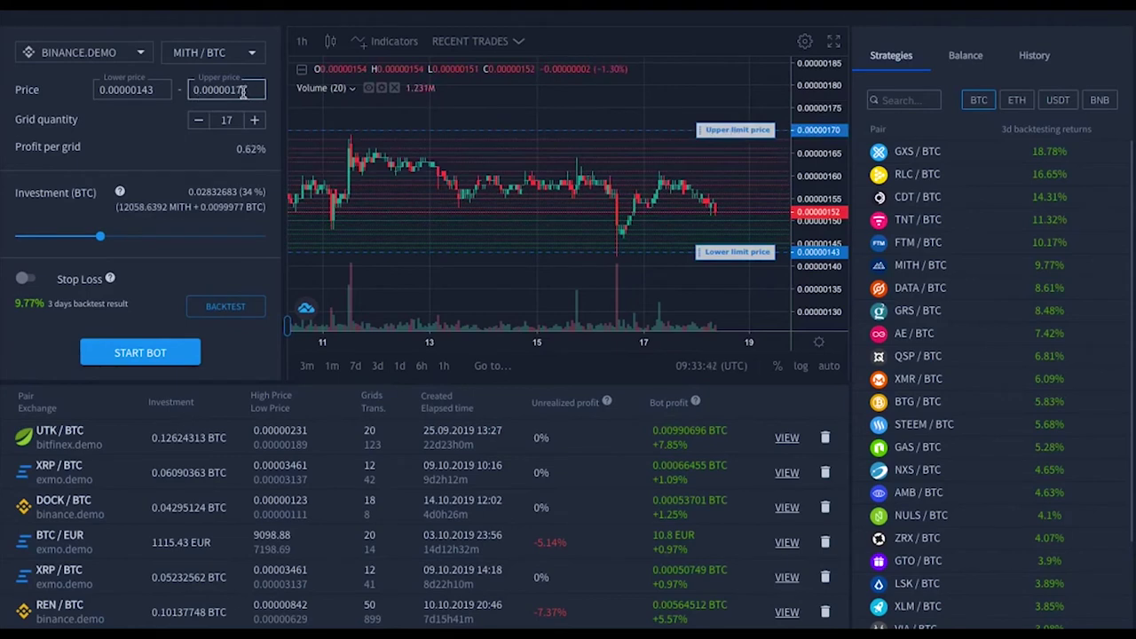
left_click_drag(722, 252, 722, 257)
mouse_move(741, 262)
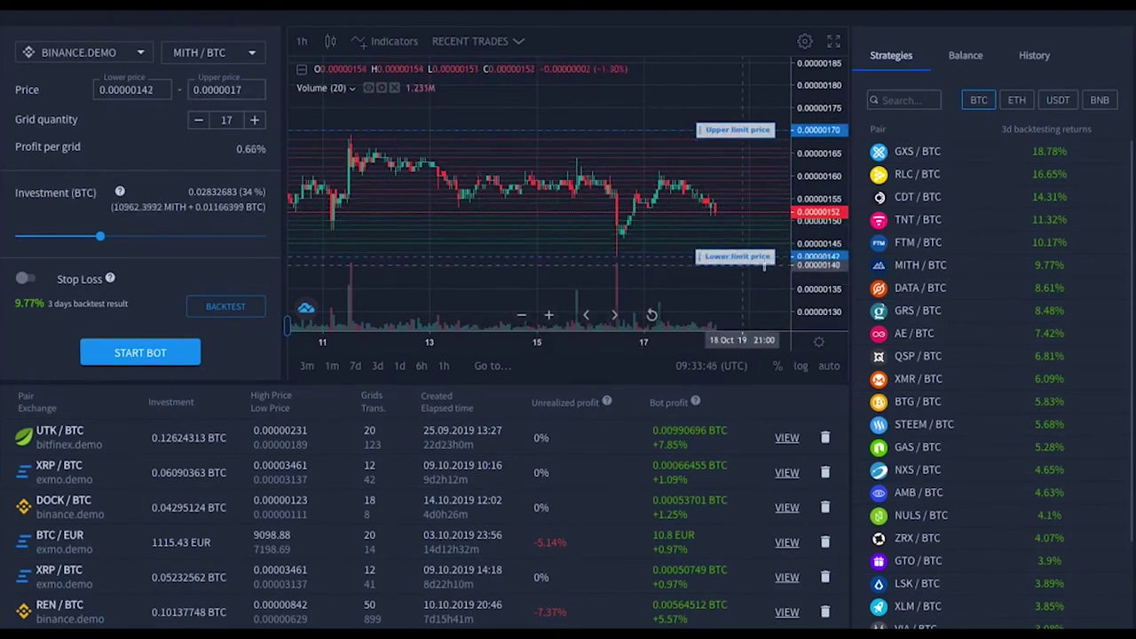
left_click_drag(737, 257, 745, 256)
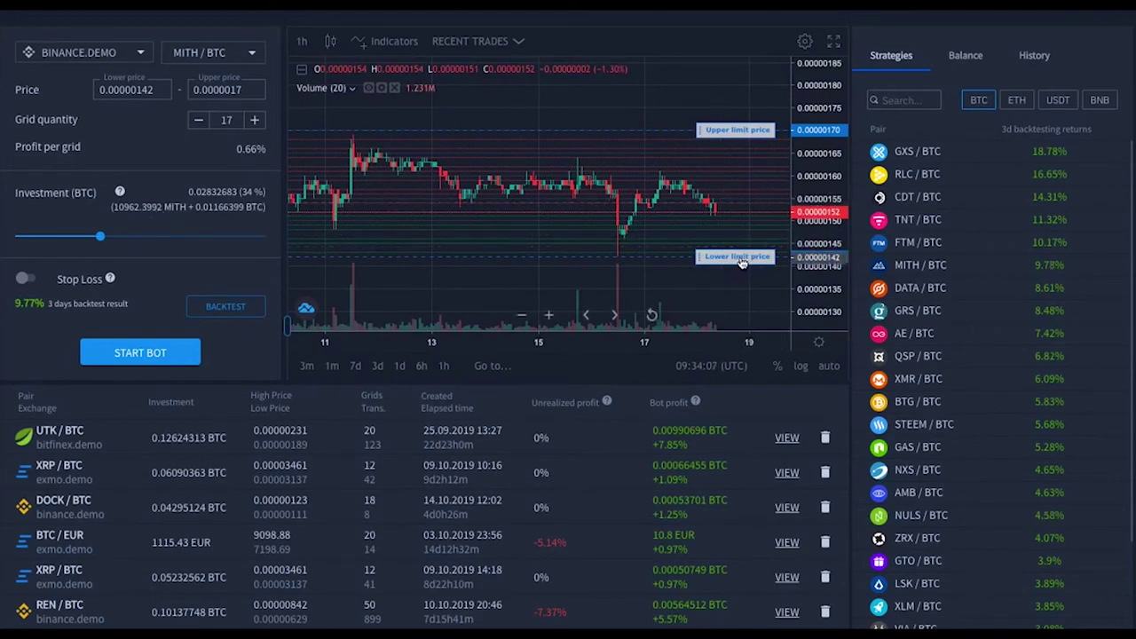
Step: Settle the grid range at 0.00000147–0.00000164, giving 0.25% profit per grid
left_click_drag(741, 260, 751, 222)
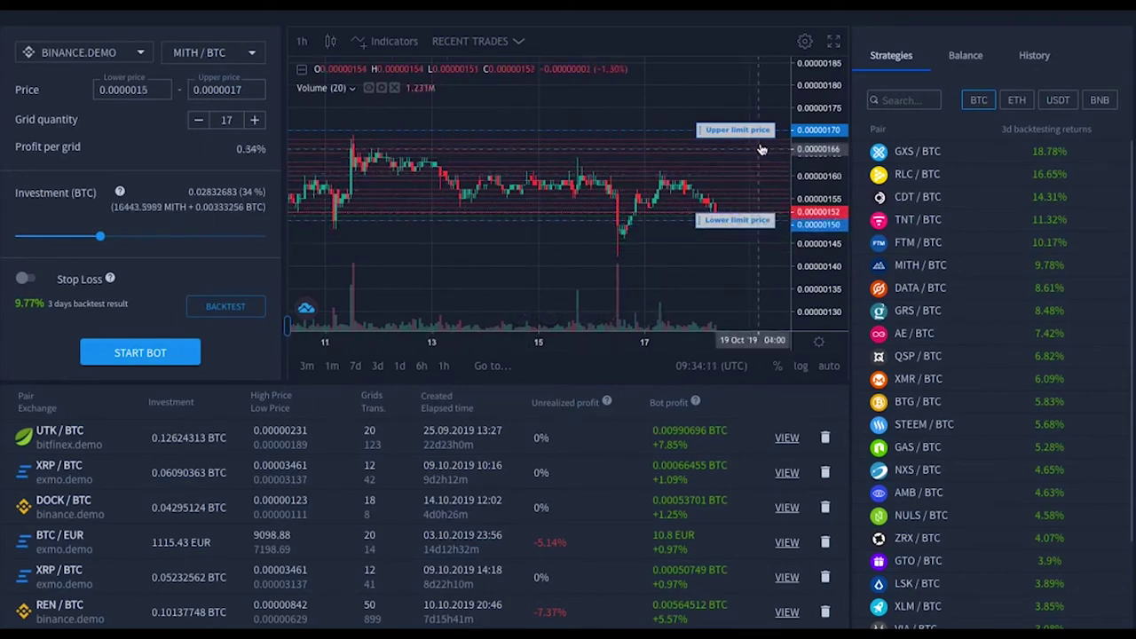
left_click_drag(743, 130, 743, 157)
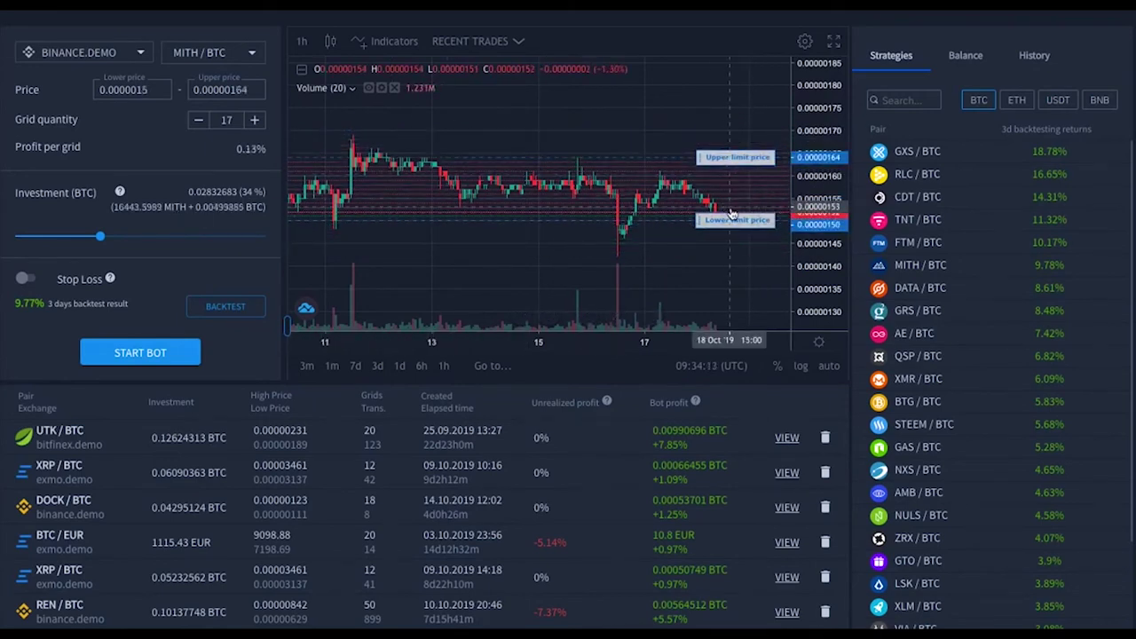
left_click_drag(740, 227, 742, 235)
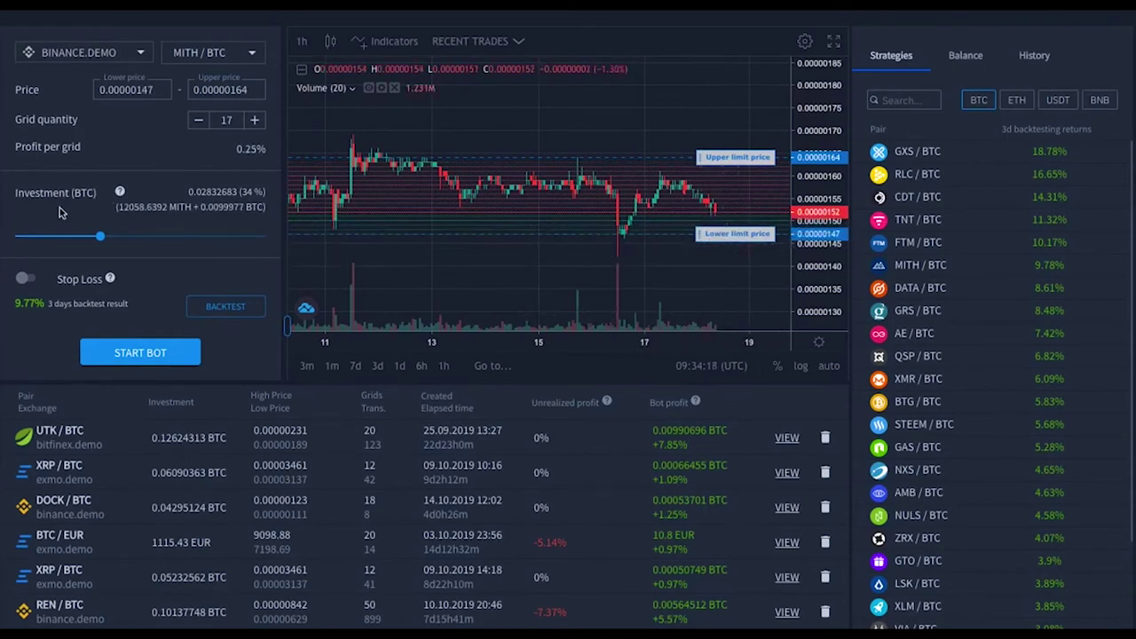
mouse_move(105, 237)
left_mouse_down()
mouse_move(153, 242)
mouse_move(78, 241)
left_mouse_up()
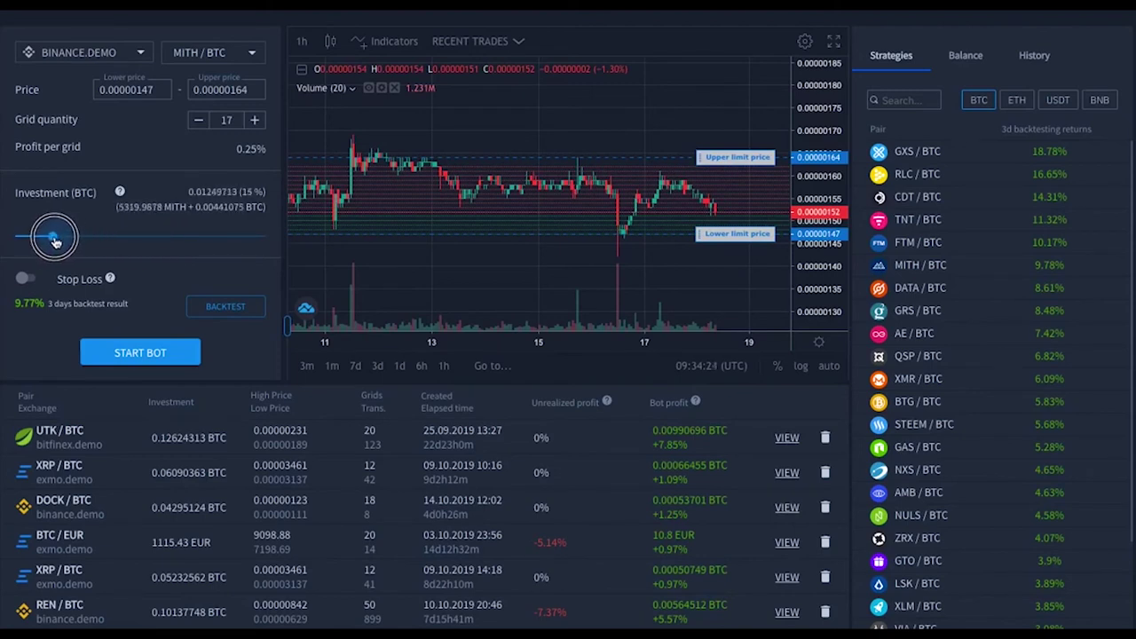
Step: Set investment to 25% (0.02082855 BTC) and a stop loss at 0.00000141 (−4.08%), then backtest
left_click_drag(79, 241, 78, 238)
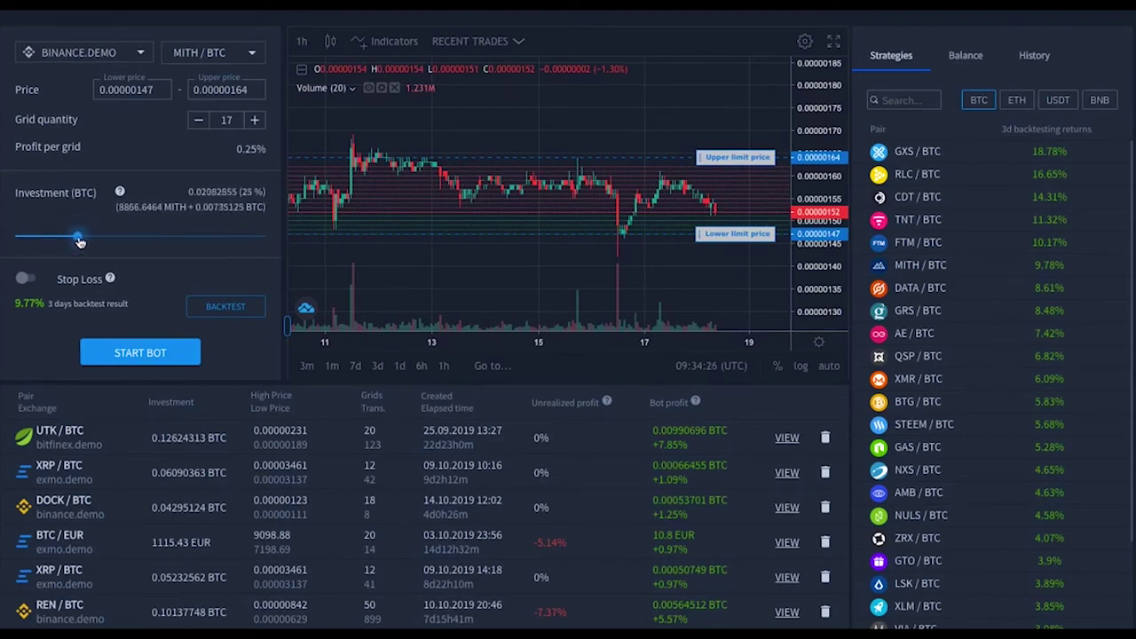
left_click(26, 280)
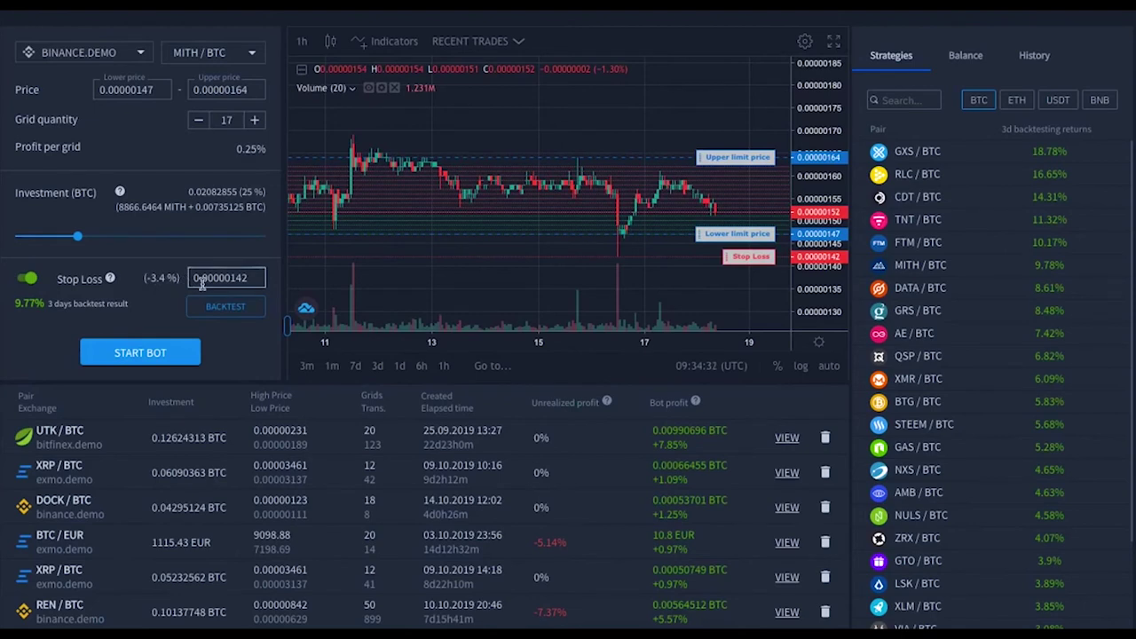
left_click_drag(756, 265, 754, 275)
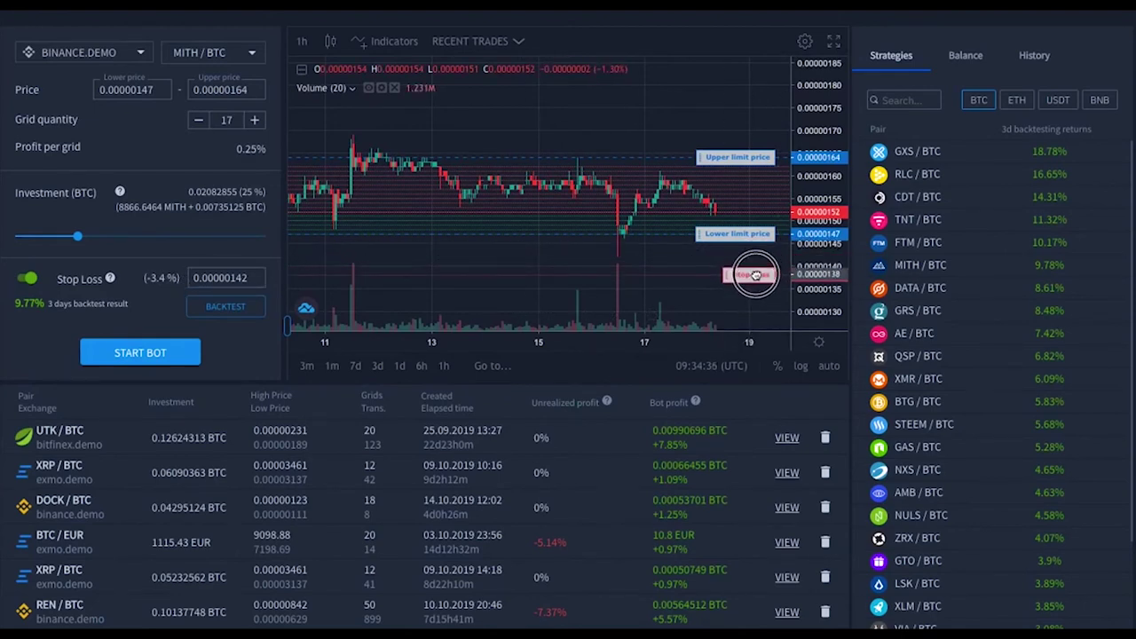
left_click_drag(754, 275, 751, 261)
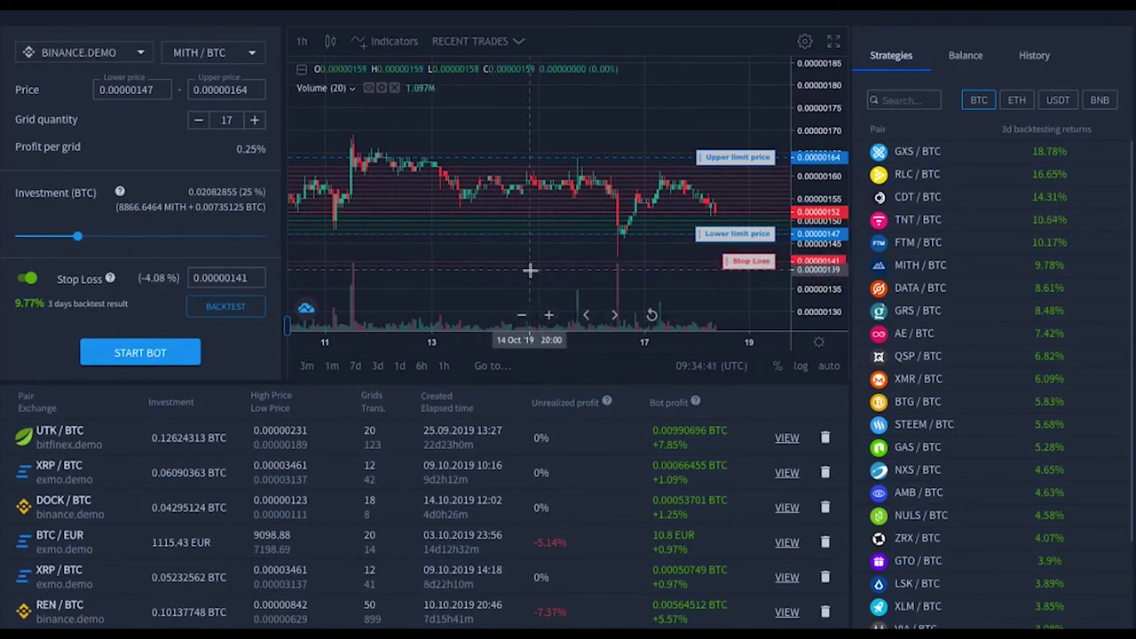
left_click(227, 307)
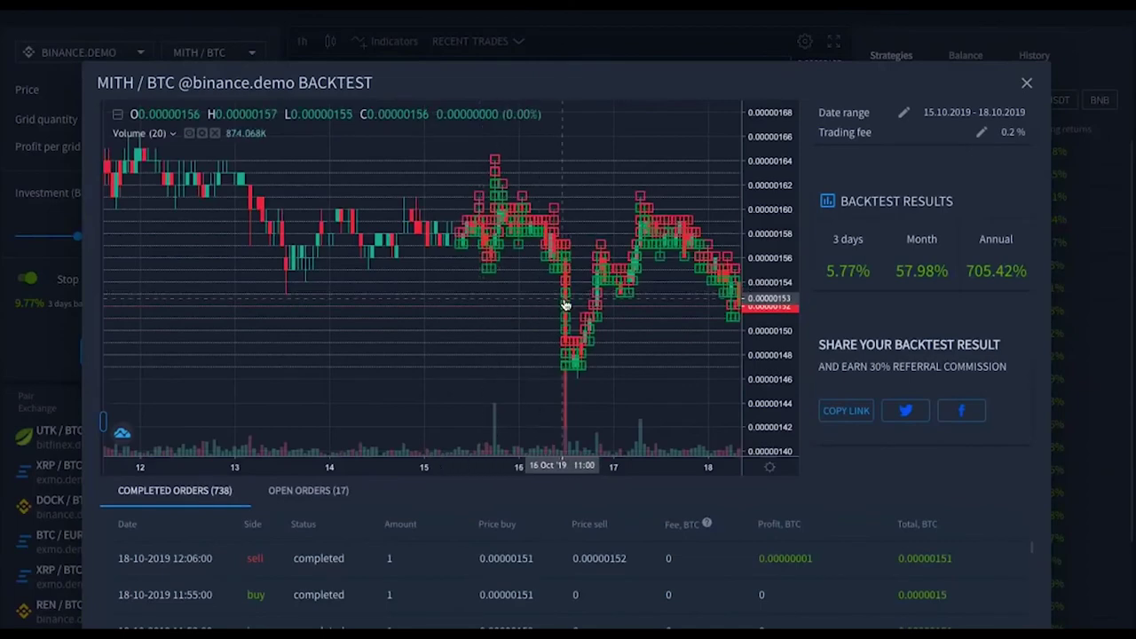
Step: Close the 5.77% backtest results and start the MITH/BTC bot, confirming the buy-MITH tip
left_click(1027, 82)
left_click(142, 355)
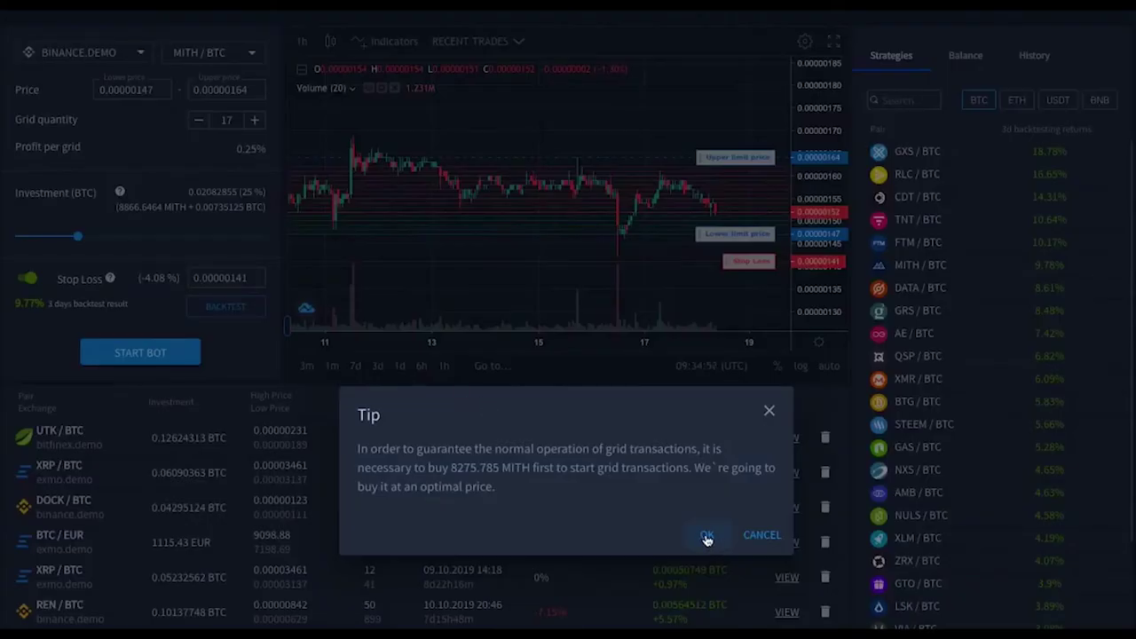
left_click(707, 536)
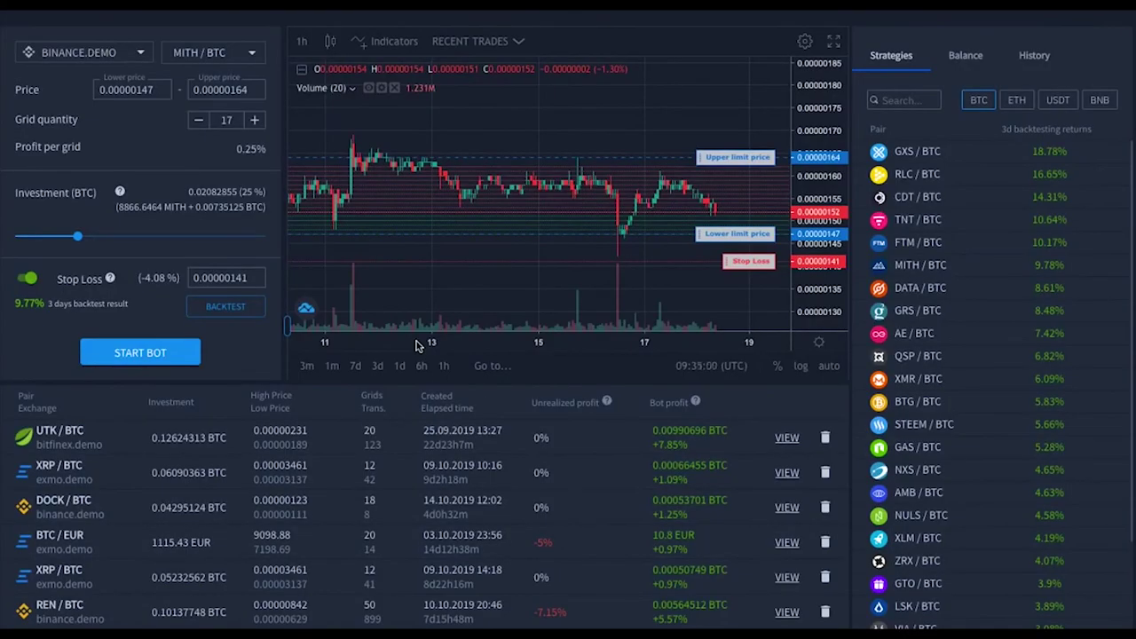